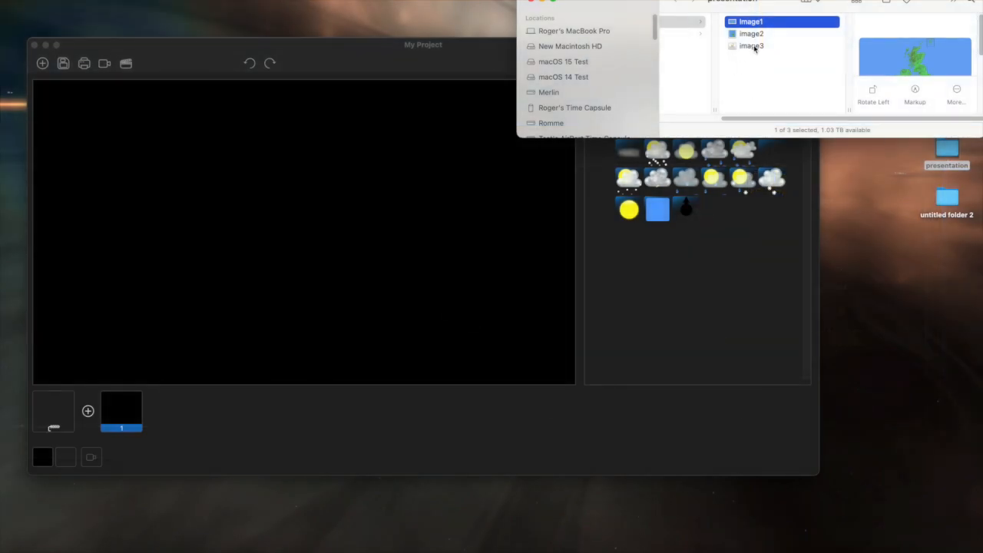
Step: Place Image1 on the first slide and add an enlarged sun-and-snow-cloud symbol over northern England
left_click_drag(747, 25, 117, 415)
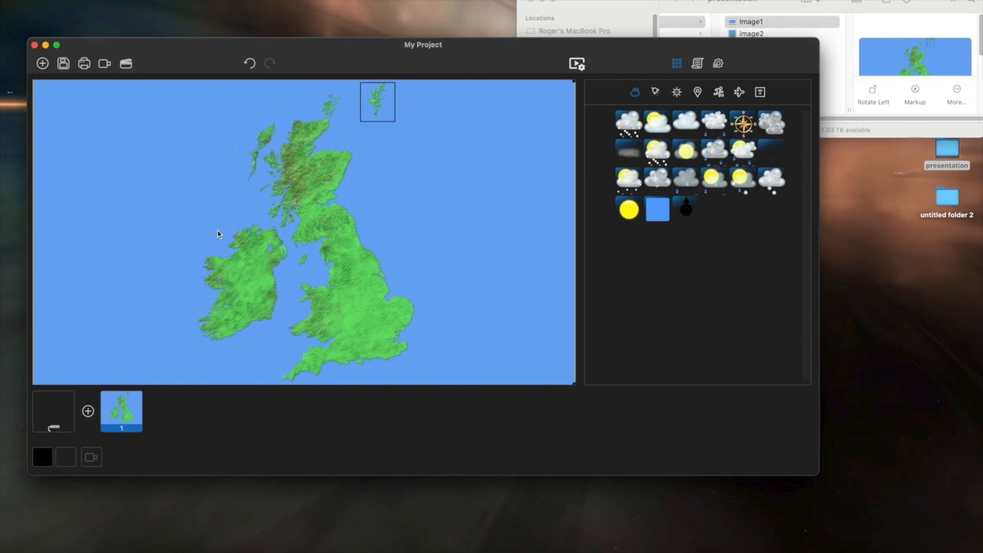
left_click_drag(631, 181, 358, 214)
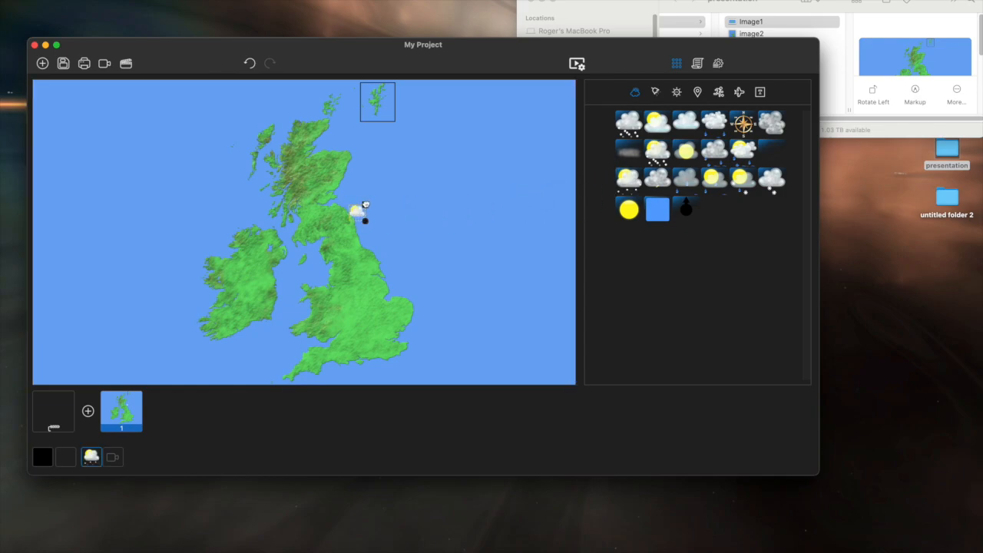
mouse_move(366, 205)
left_mouse_down()
mouse_move(410, 171)
mouse_move(392, 190)
mouse_move(330, 213)
mouse_move(353, 232)
mouse_move(381, 207)
left_mouse_up()
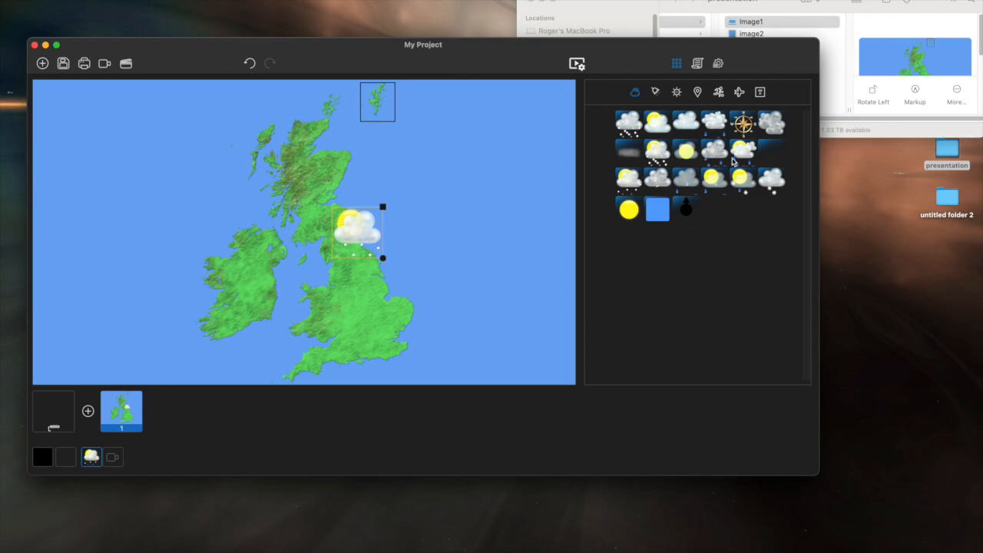
Step: Add a sun over Wales and the Midlands, a hazy sun over western Scotland, and a compass in the sea east of Scotland
left_click_drag(631, 210, 338, 314)
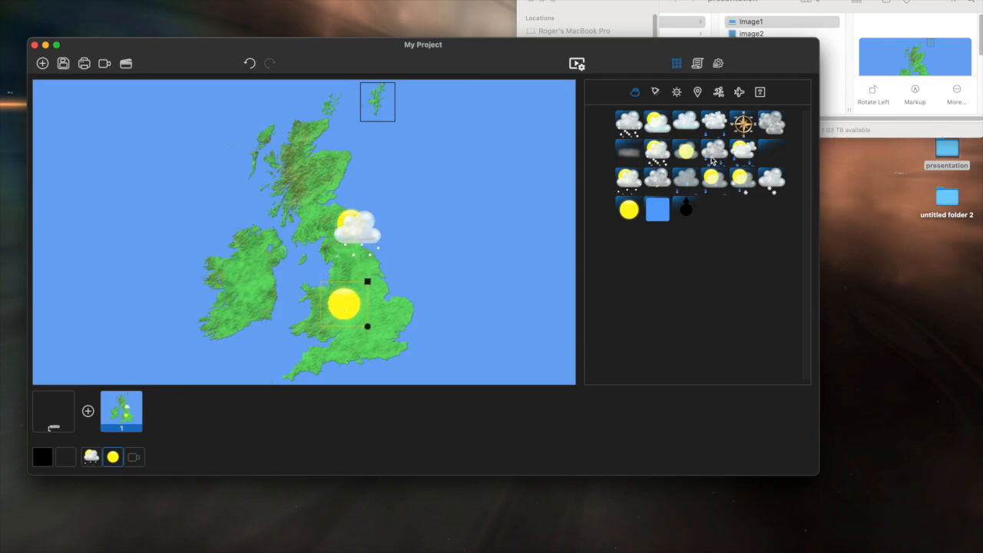
left_click_drag(680, 156, 300, 151)
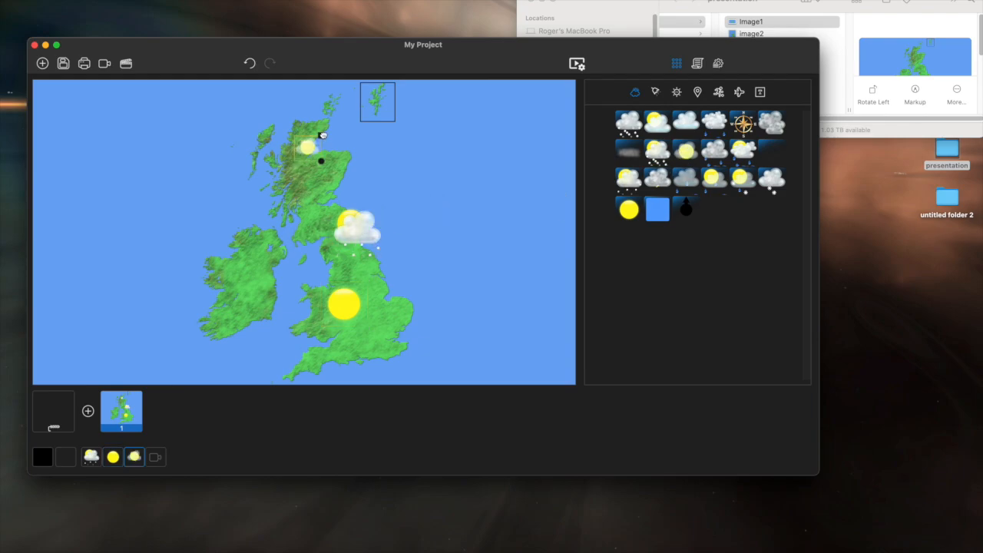
left_click_drag(331, 141, 295, 199)
left_click_drag(742, 131, 470, 172)
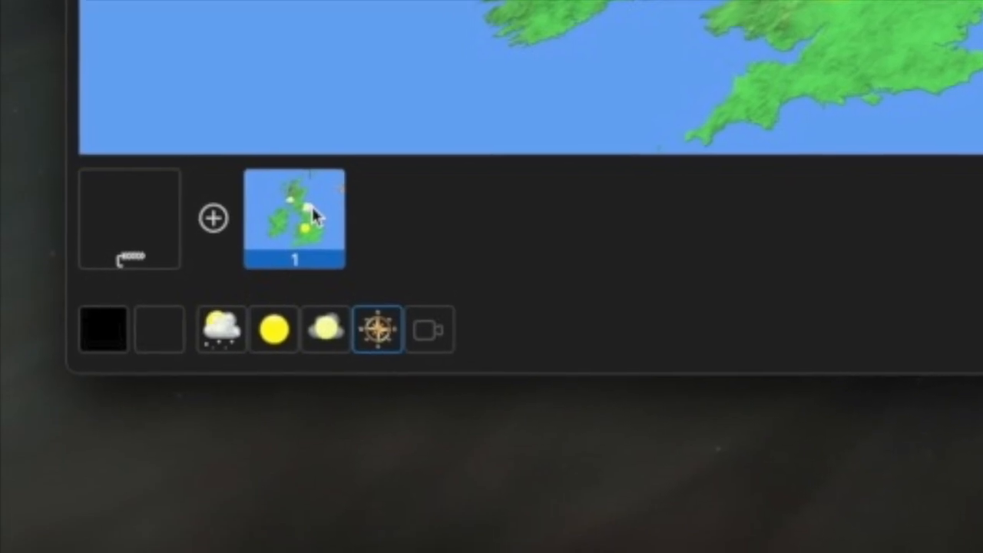
Step: Add a second slide to the project and place image2 on it
right_click(129, 410)
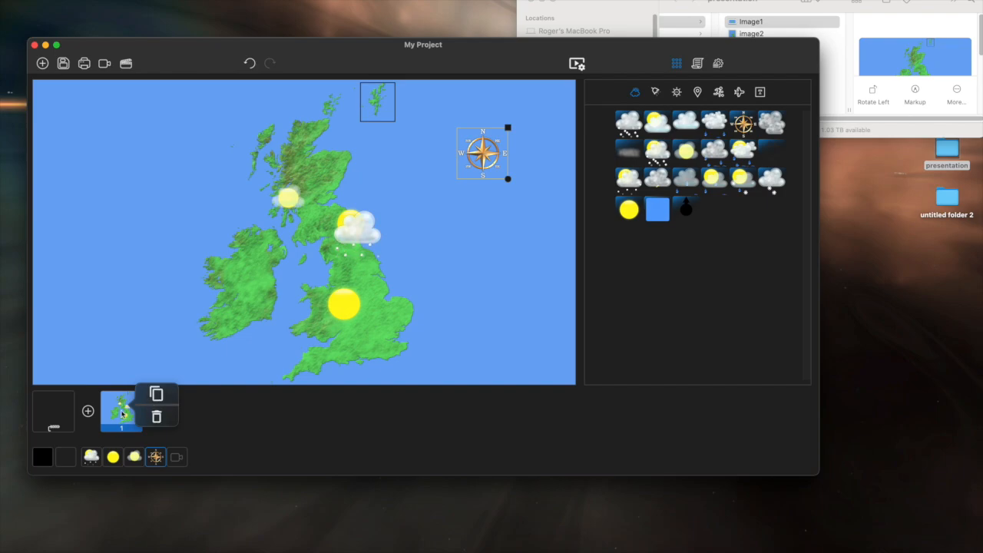
left_click(88, 414)
left_click(88, 413)
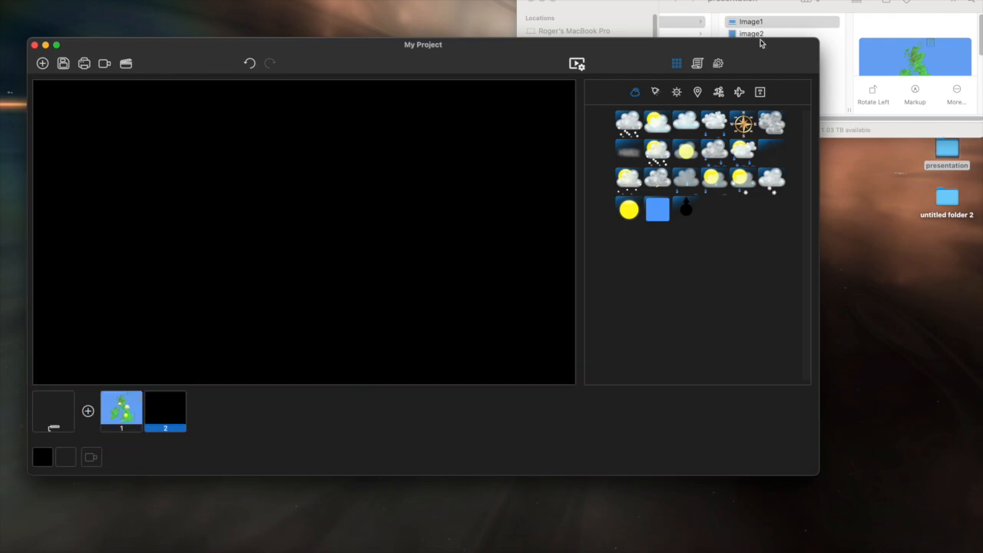
left_click_drag(748, 35, 174, 411)
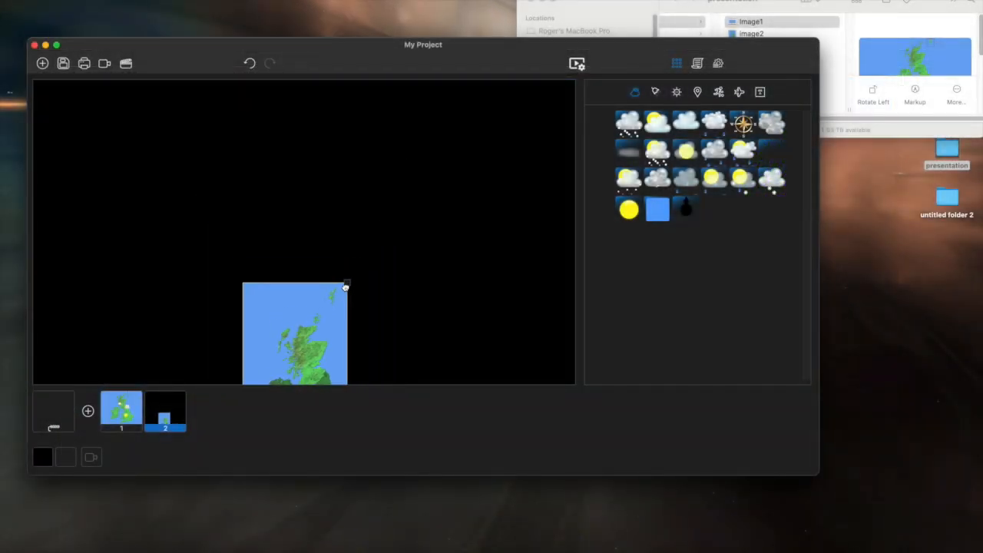
Step: Try enlarging and repositioning the Scotland map to fill the second slide, and undo the changes
left_click_drag(346, 287, 432, 80)
left_click_drag(374, 182, 281, 314)
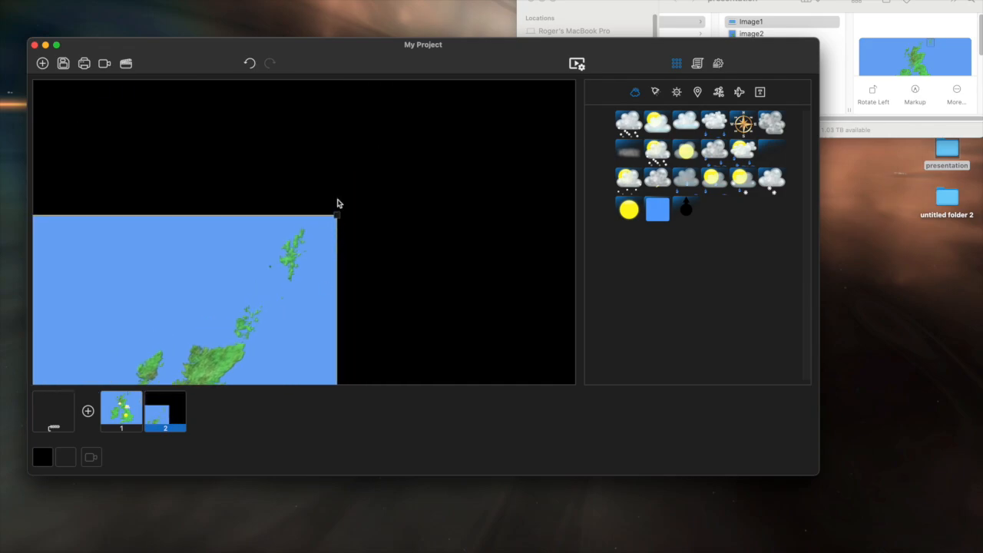
left_click_drag(335, 216, 489, 80)
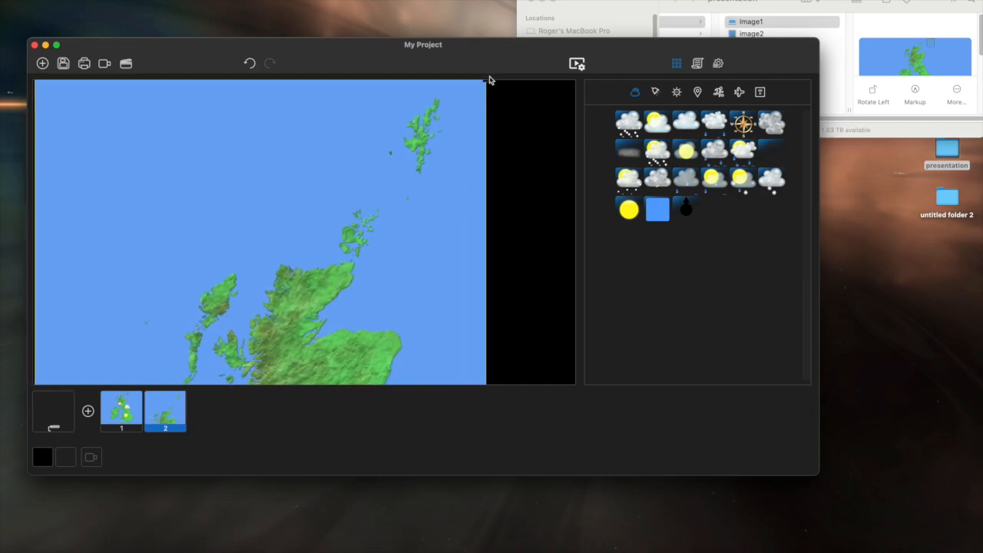
left_click_drag(450, 226, 471, 294)
left_click_drag(503, 138, 581, 58)
left_click_drag(464, 276, 466, 206)
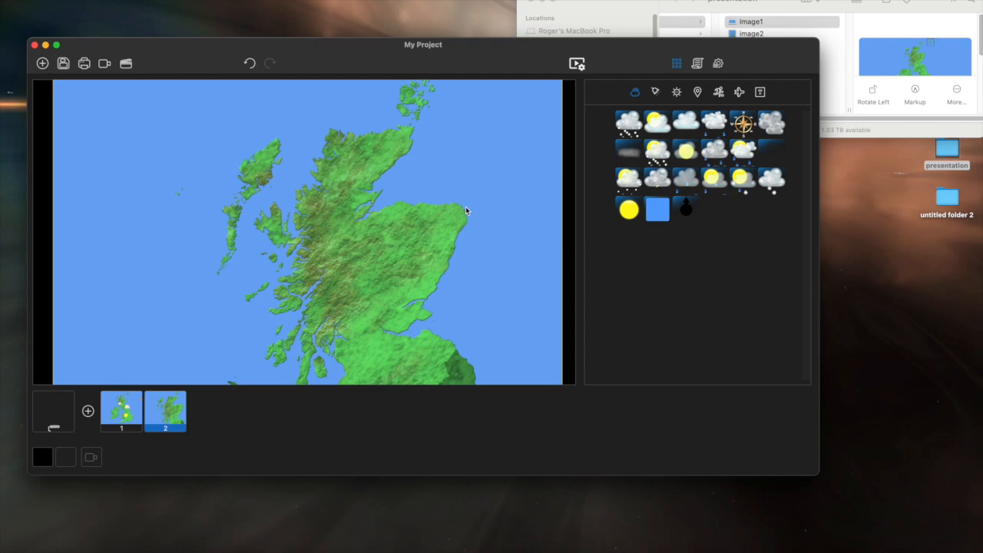
left_click(243, 64)
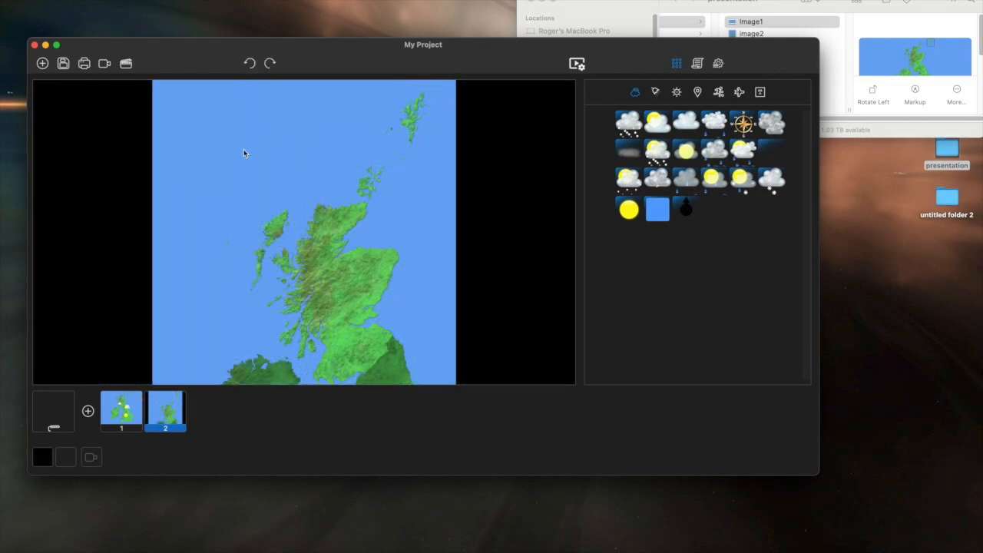
Step: Set the second slide's background to the blue sampled from the map's sea
left_click(42, 459)
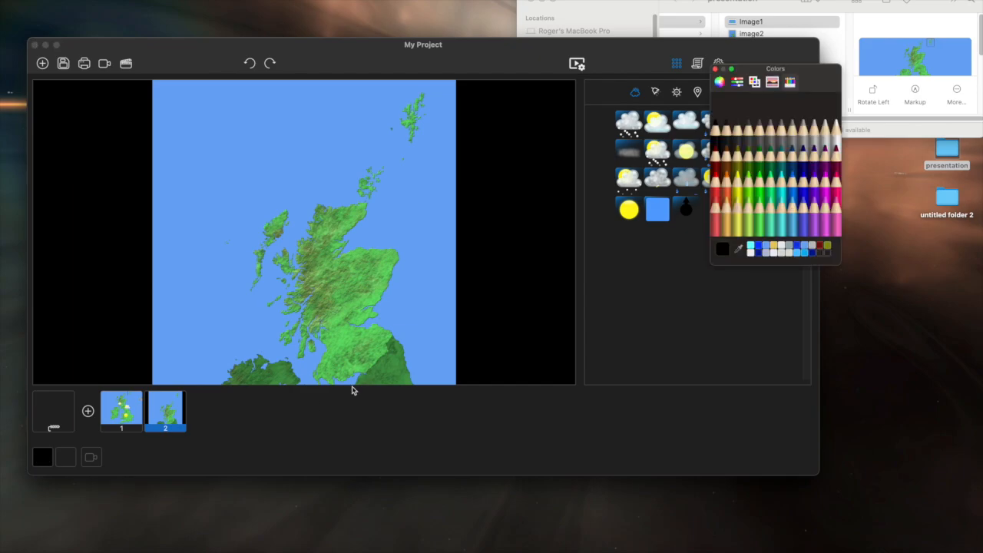
left_click(738, 250)
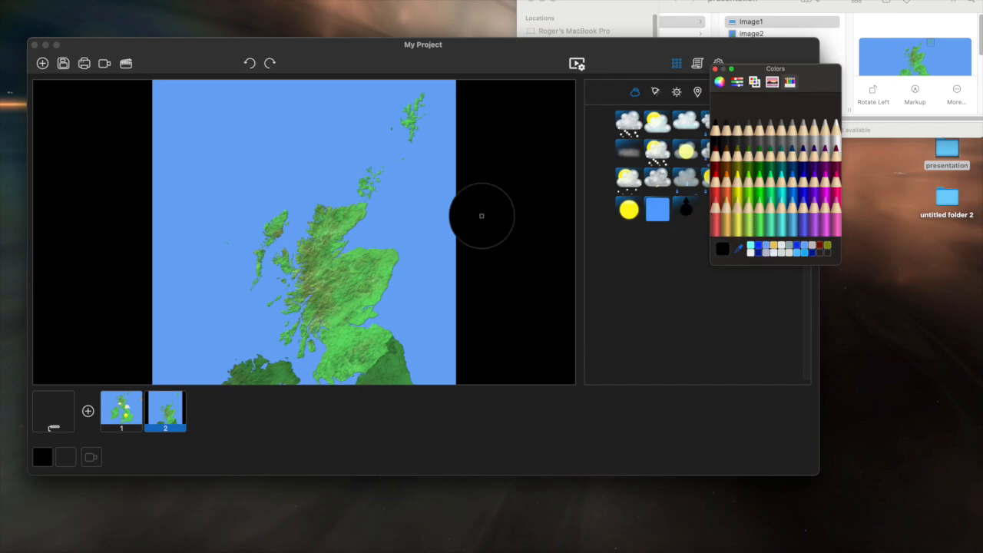
left_click(444, 208)
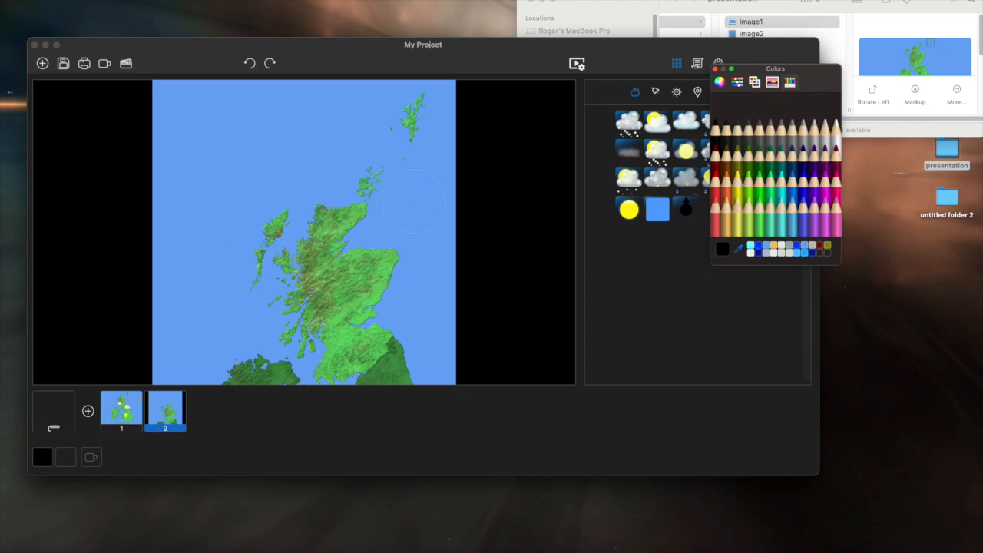
left_click(414, 202)
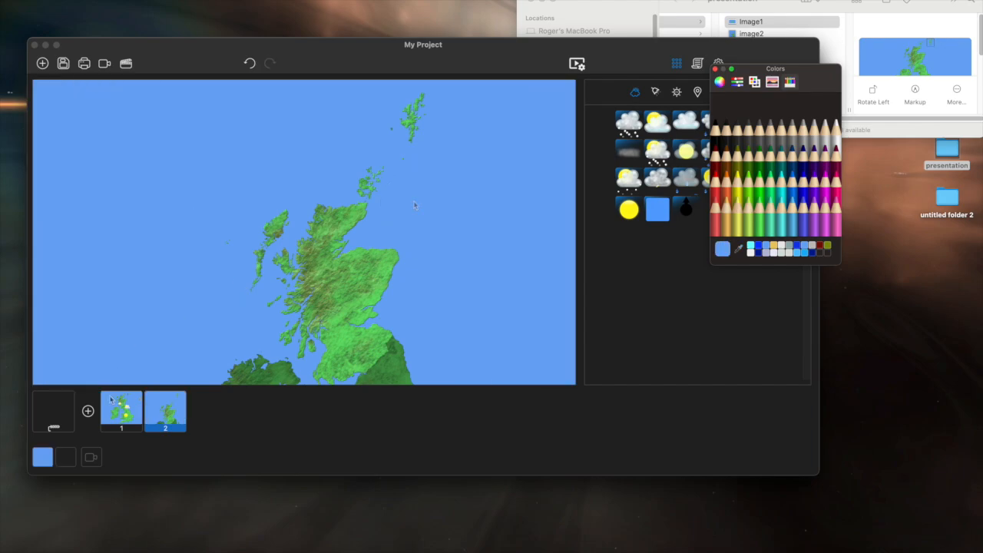
Step: Add a third slide to the project and place image3 on it
left_click(86, 412)
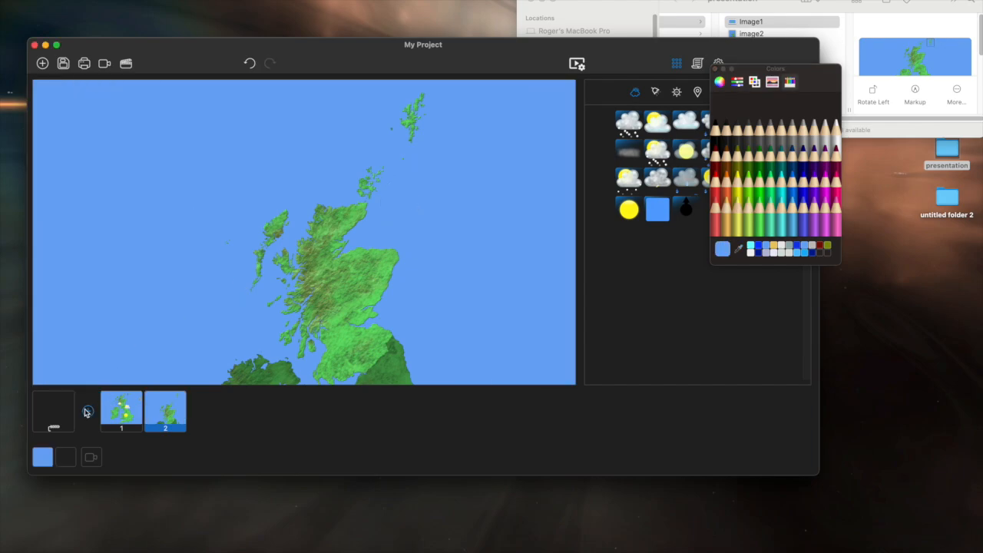
left_click(88, 412)
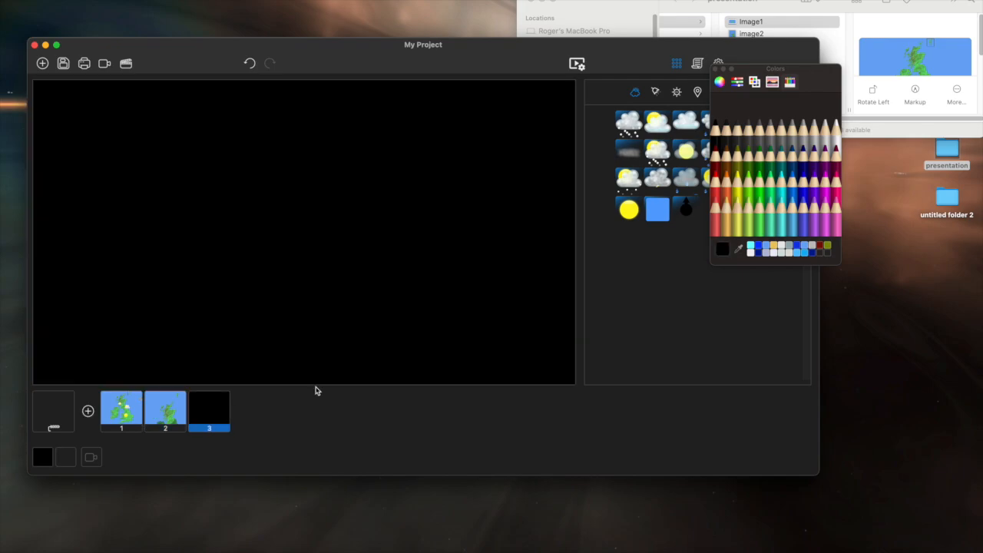
left_click(676, 7)
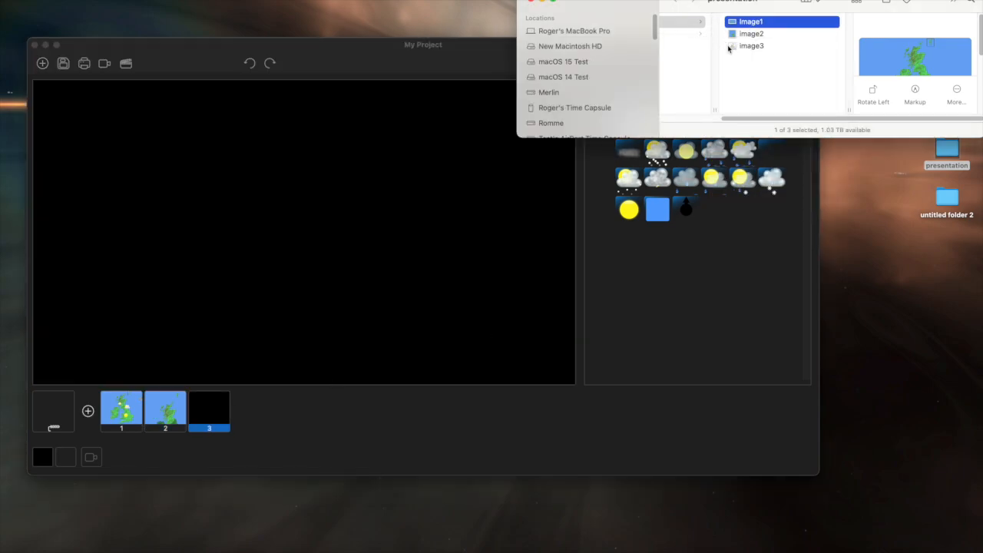
left_click_drag(751, 50, 209, 416)
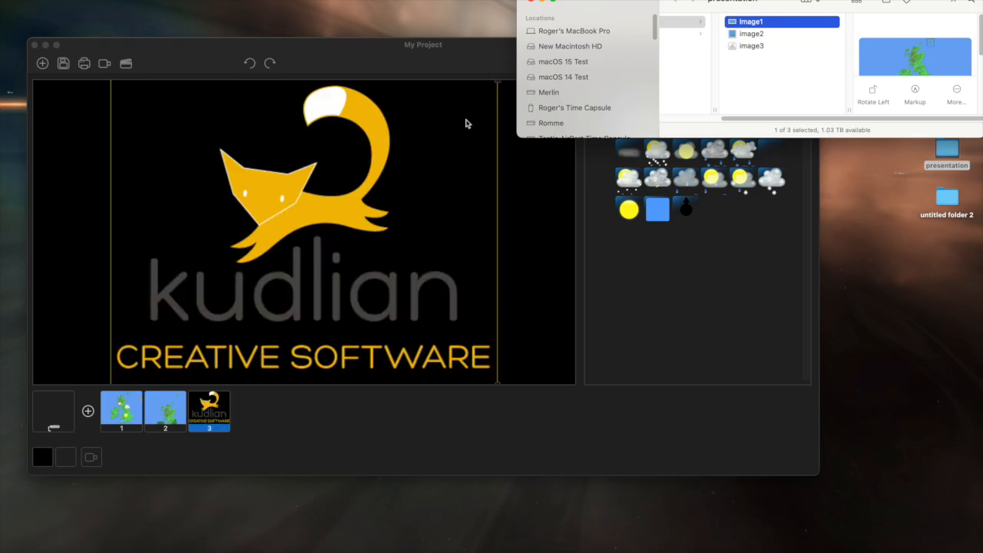
Step: Shrink and reposition the Kudlian logo to fit within its slide, and move that slide to the first position
left_click(465, 124)
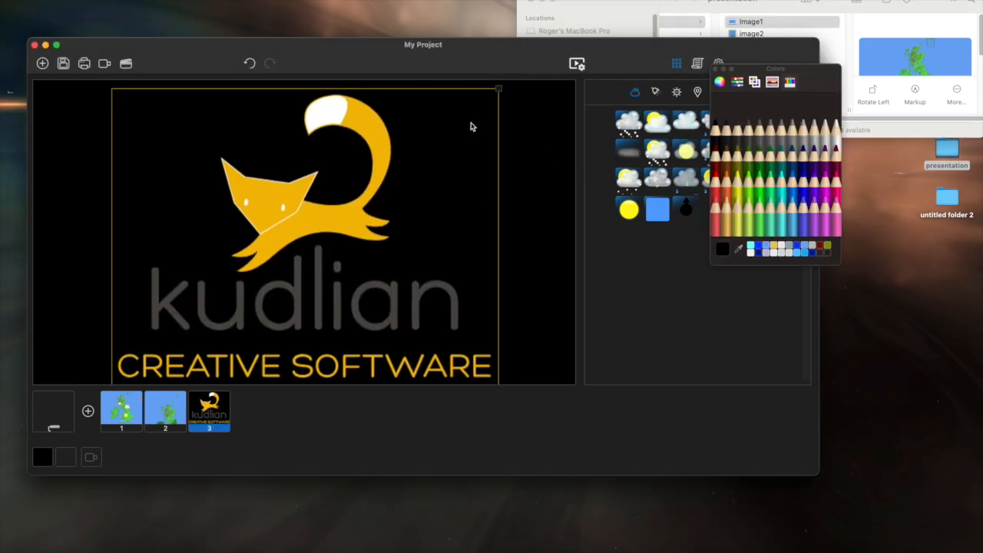
left_click_drag(498, 88, 476, 121)
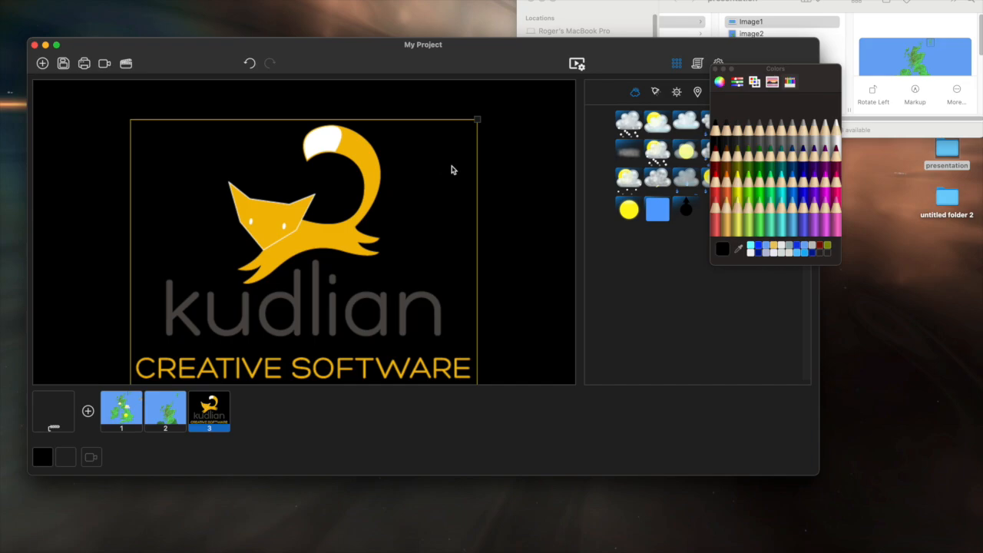
left_click_drag(438, 185, 452, 149)
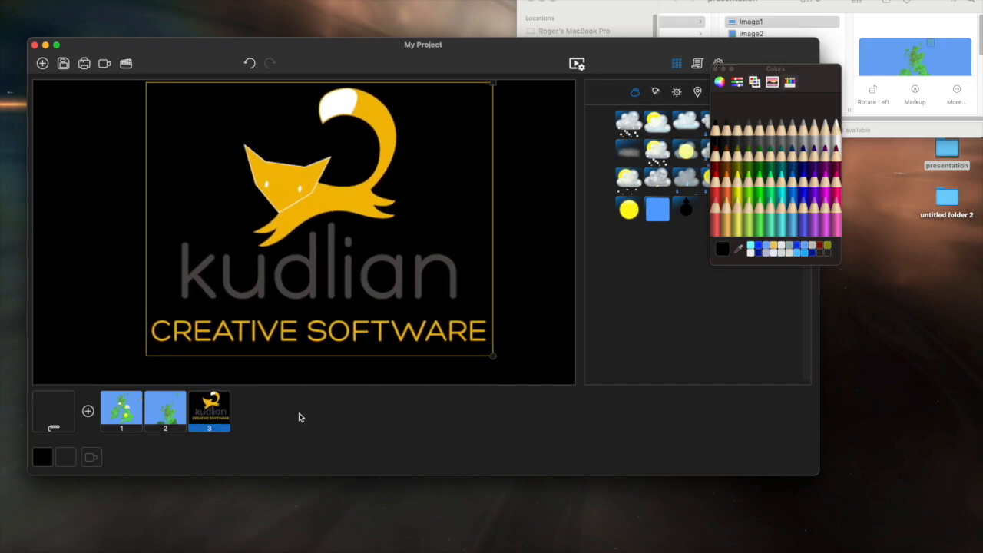
left_click_drag(223, 415, 132, 400)
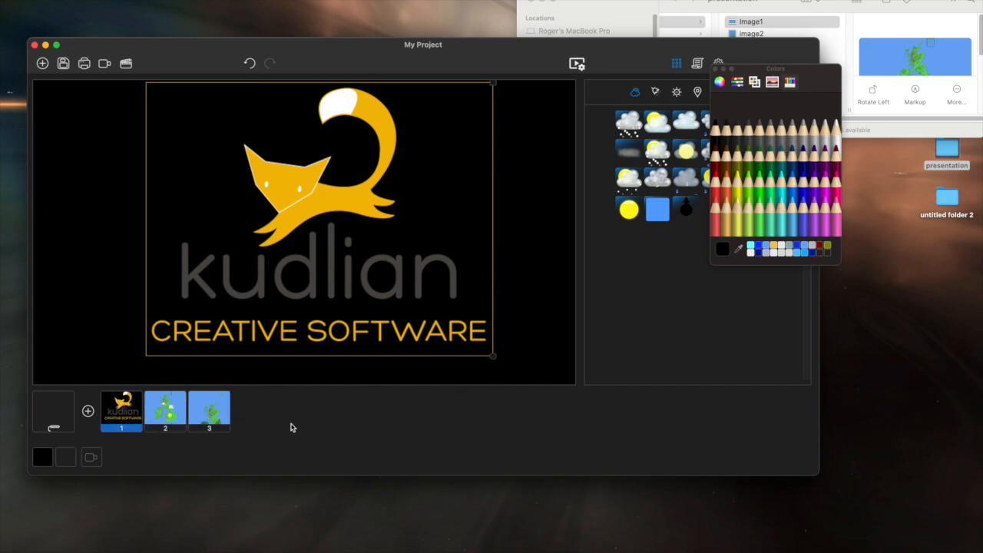